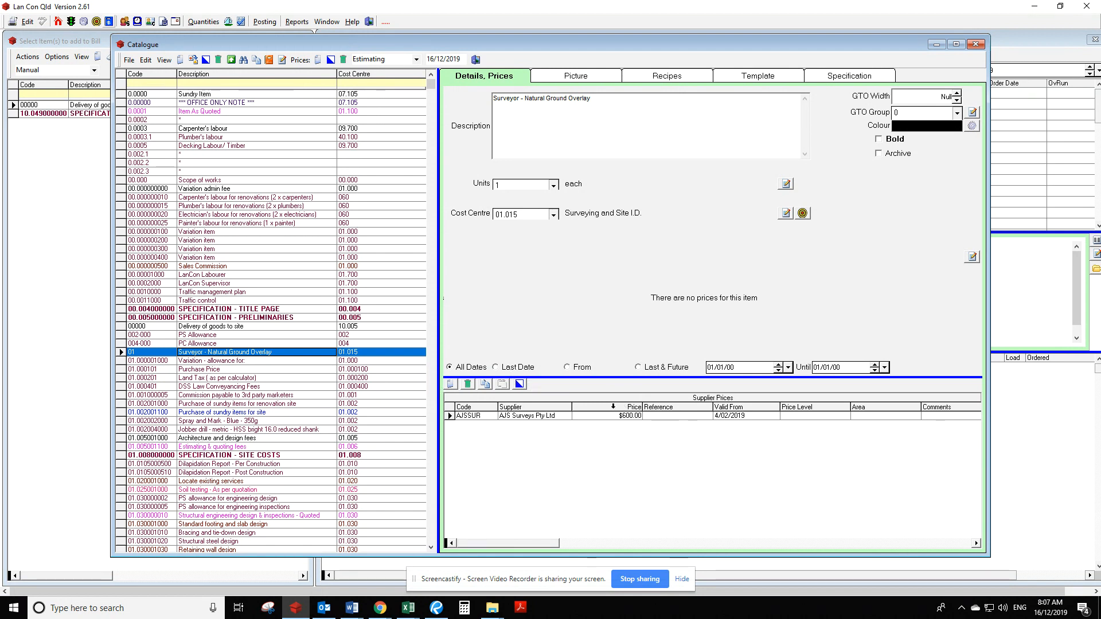
Switch to File Explorer and open the Current Pricing folder inside Suppliers Price Lists.
left_click(492, 608)
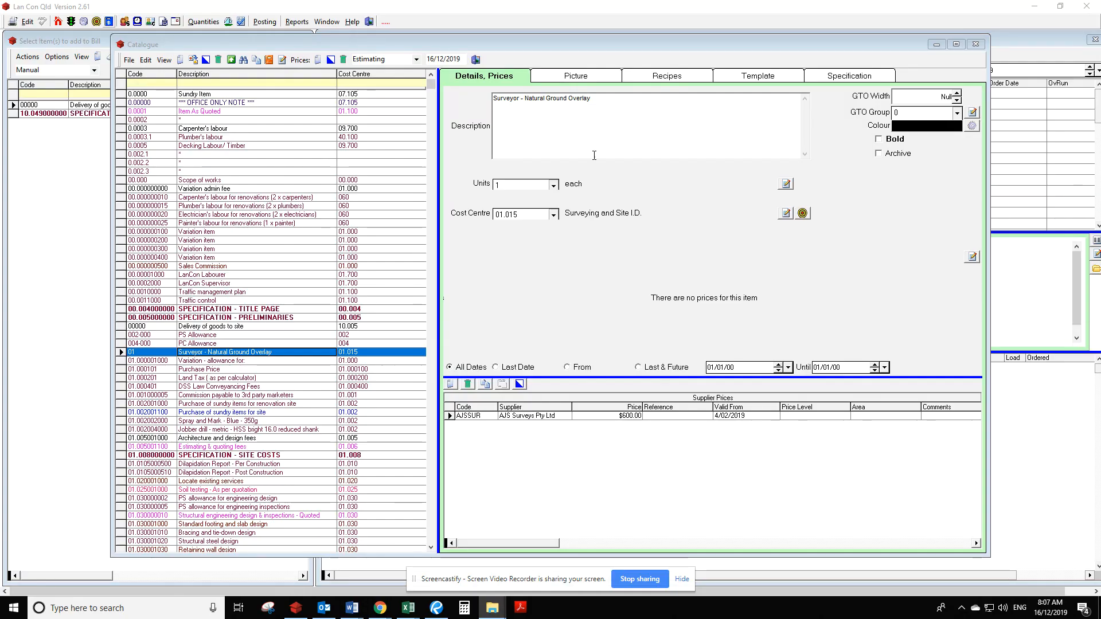
left_click_drag(0, 69, 578, 5)
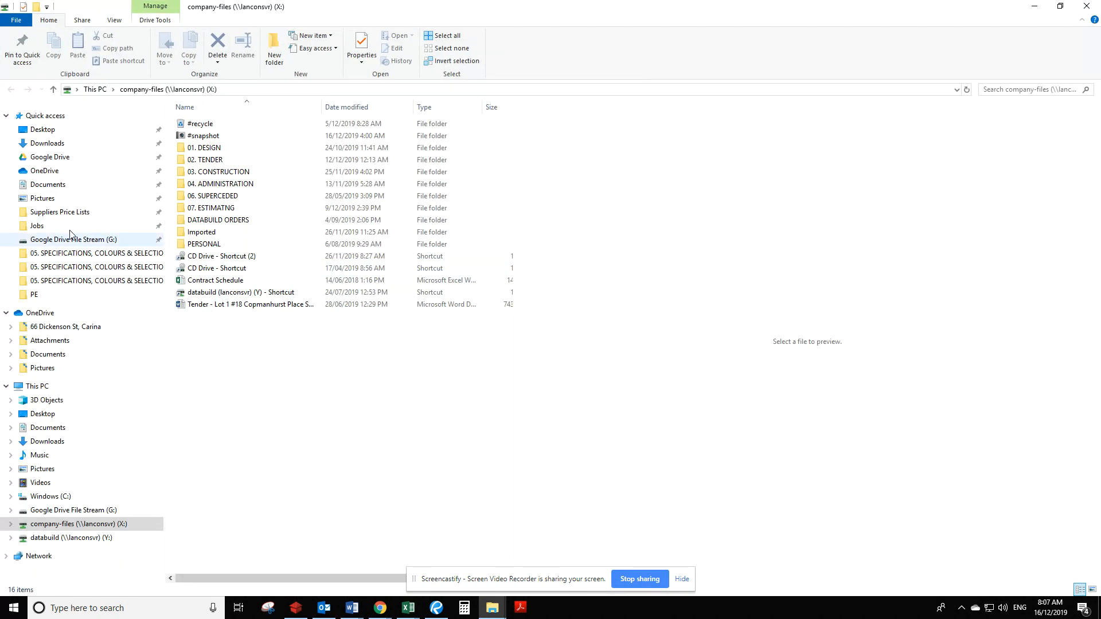
left_click(79, 219)
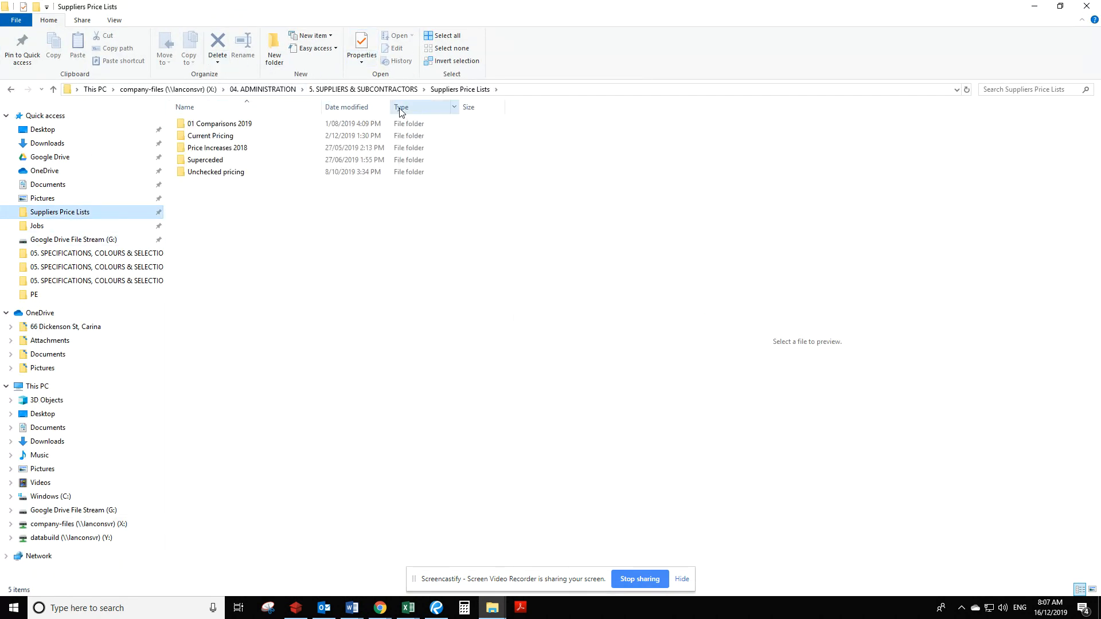
left_click(234, 137)
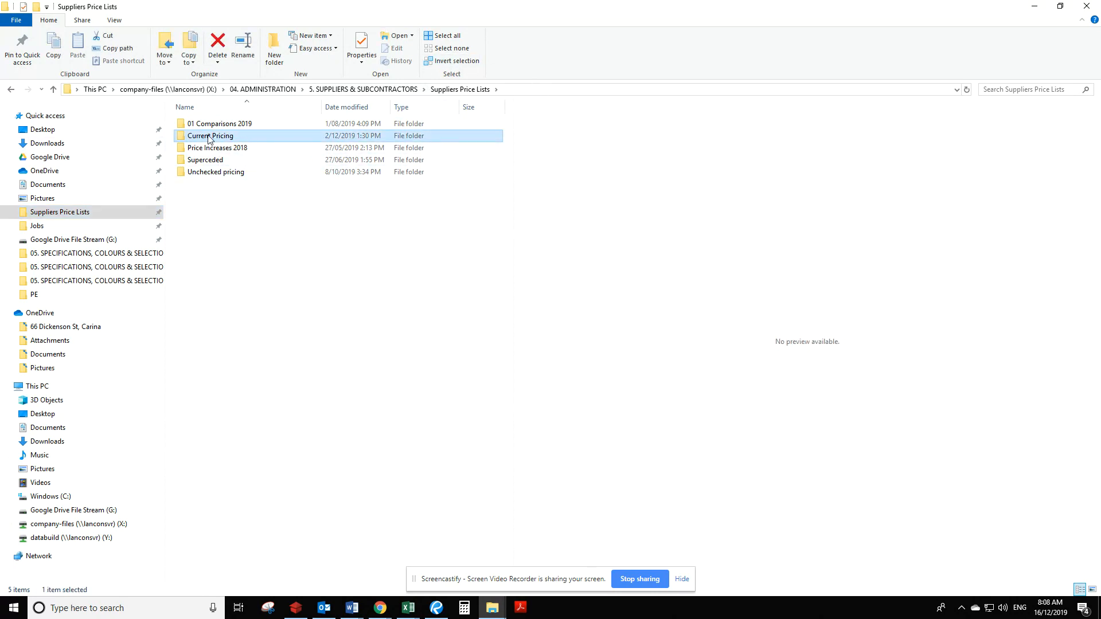
double_click(252, 138)
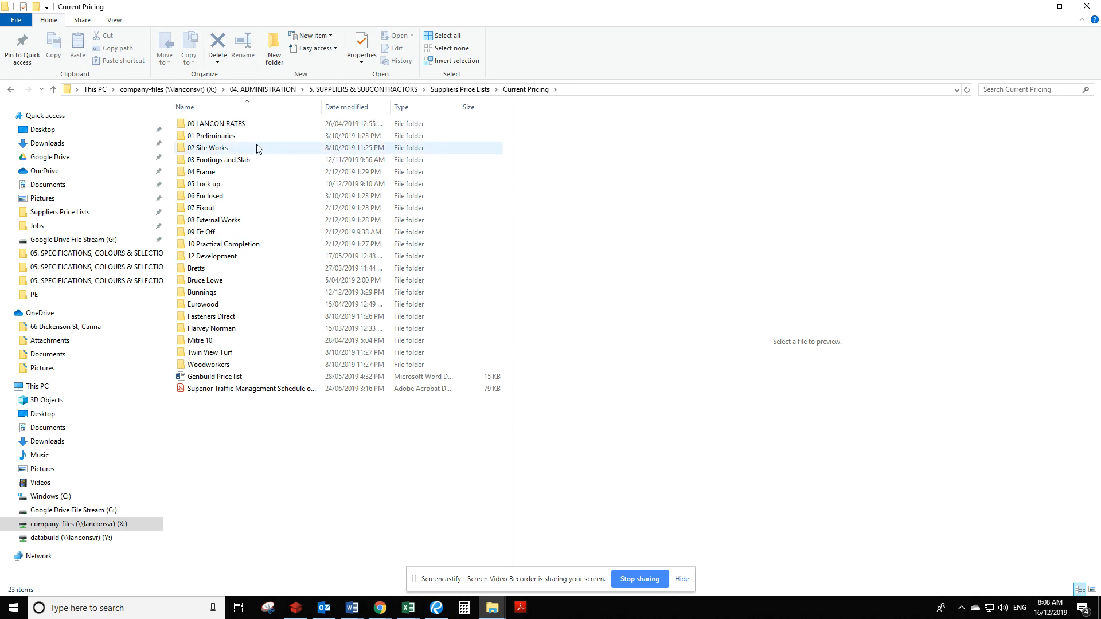
Preview the AJS Surveys standard fees file from the 01 Preliminaries survey folder and compare its natural ground level rate with the catalogue's supplier price.
left_click_drag(738, 5, 615, 242)
double_click(381, 373)
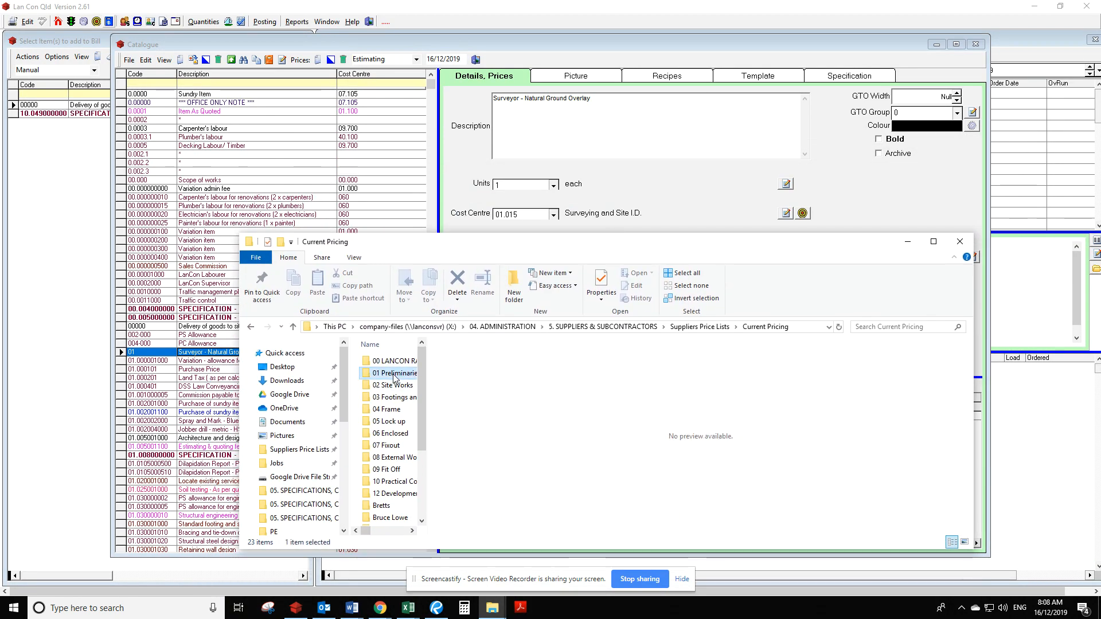
double_click(461, 361)
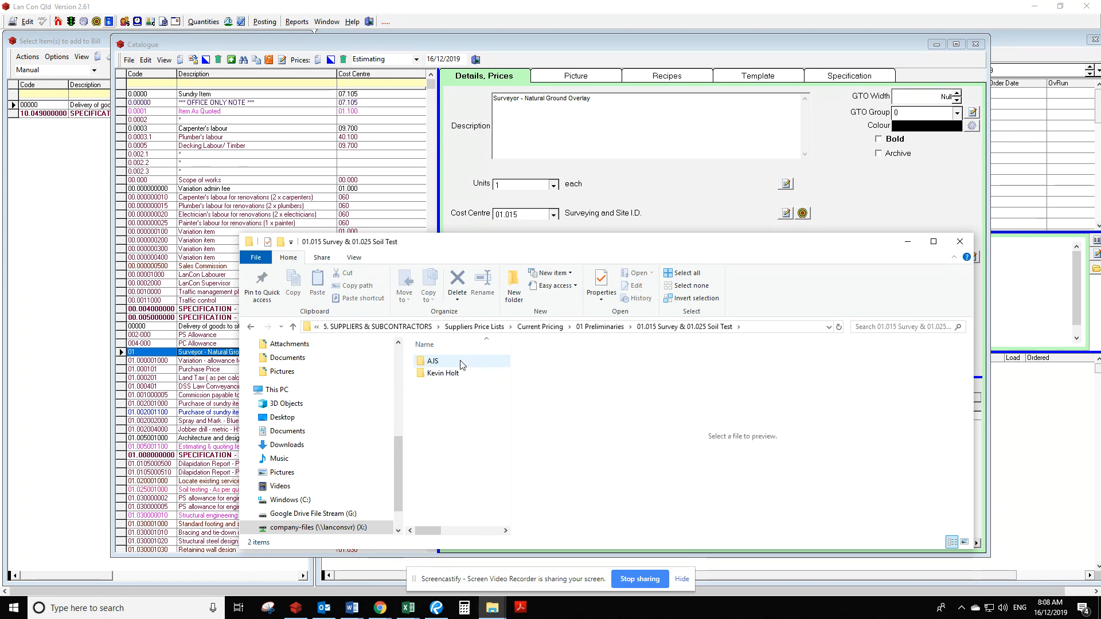
left_click(461, 363)
double_click(461, 363)
left_click(461, 361)
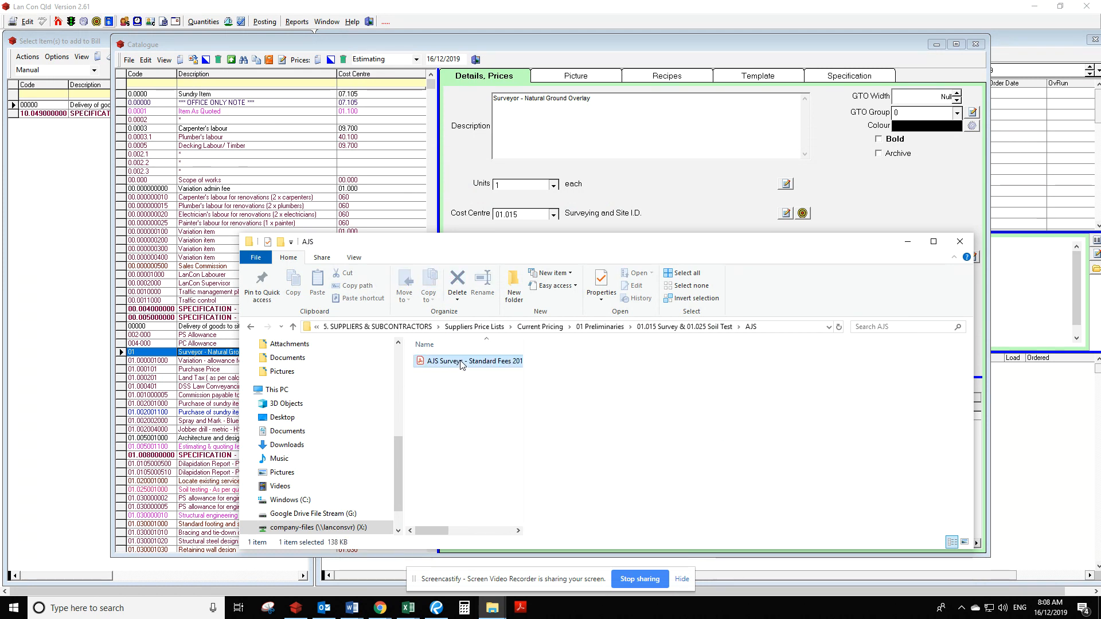
scroll(678, 445, "down", 3)
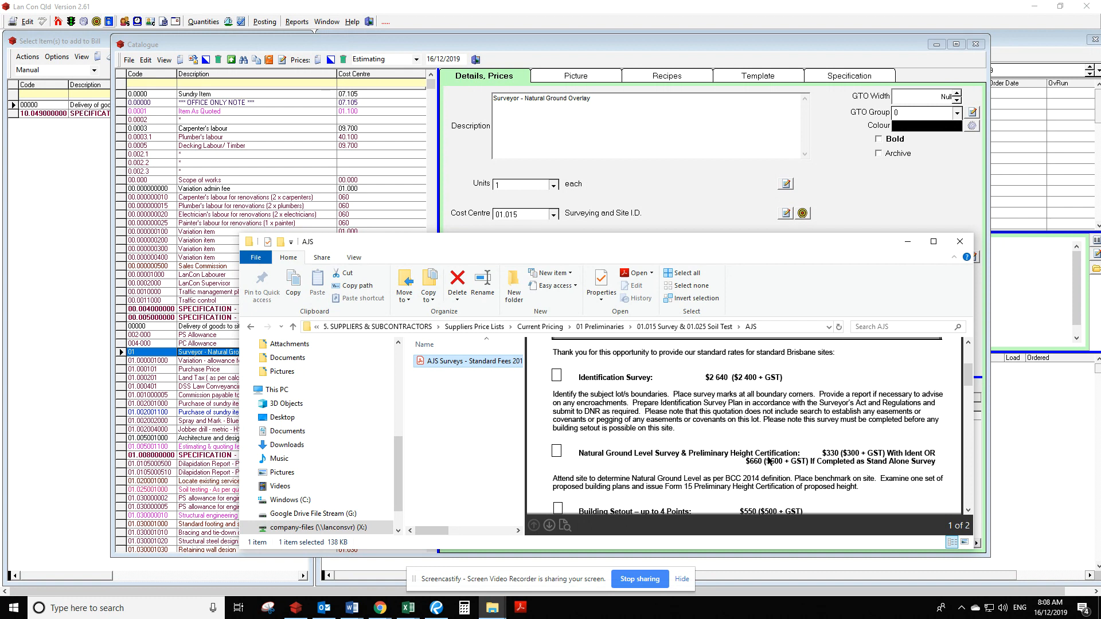
left_click_drag(751, 244, 772, 445)
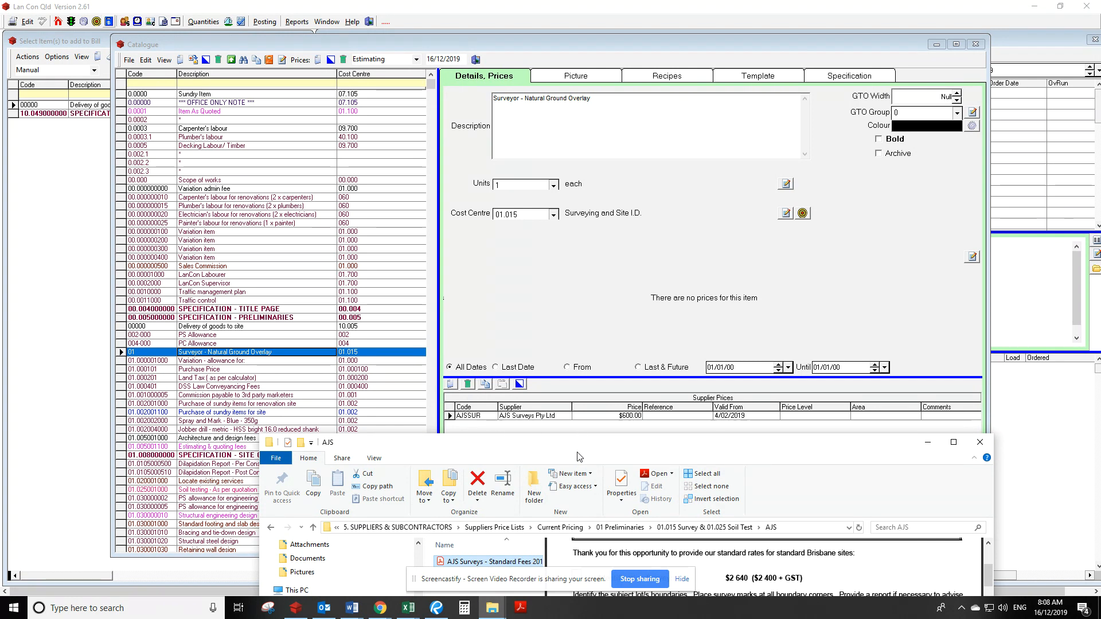
left_click_drag(649, 456, 597, 155)
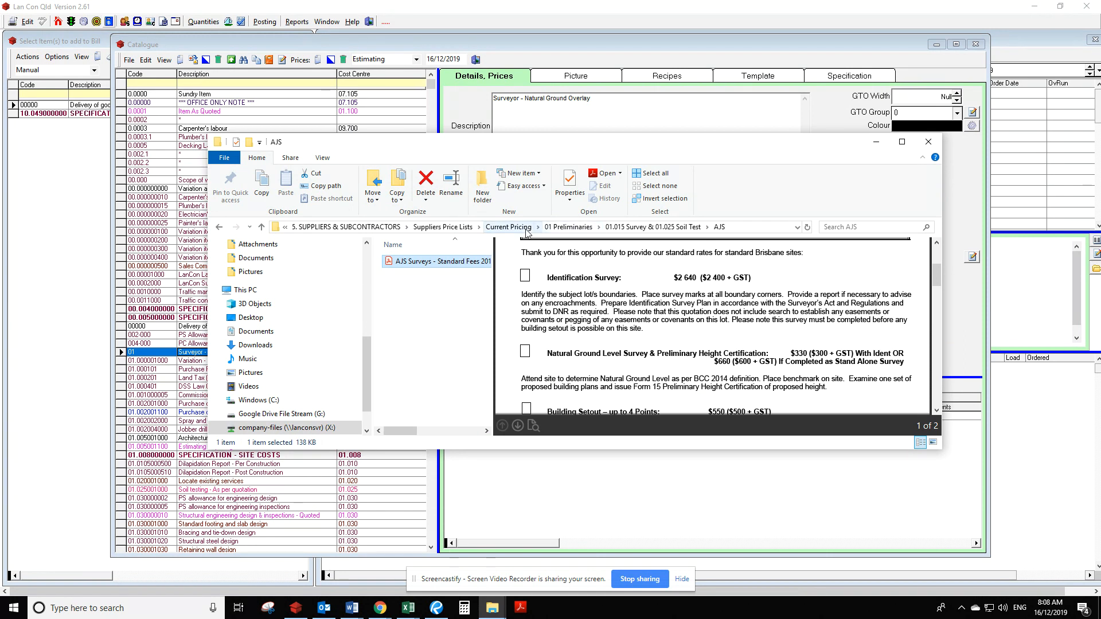
Return to the Current Pricing folder, maximize the window and open the Bunnings folder.
left_click(509, 227)
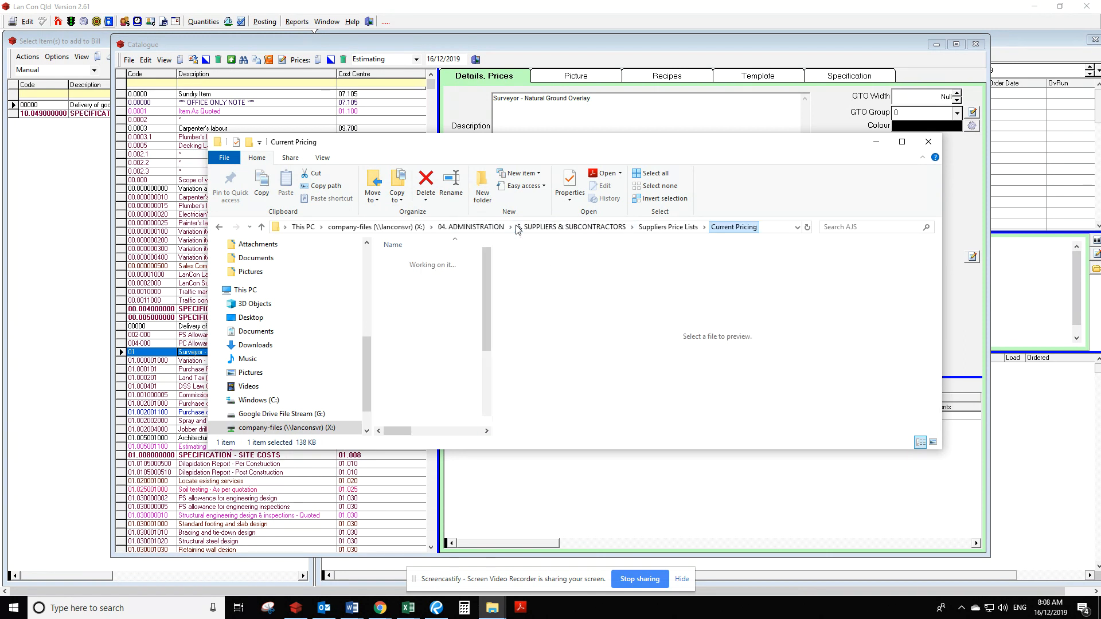
left_click(902, 143)
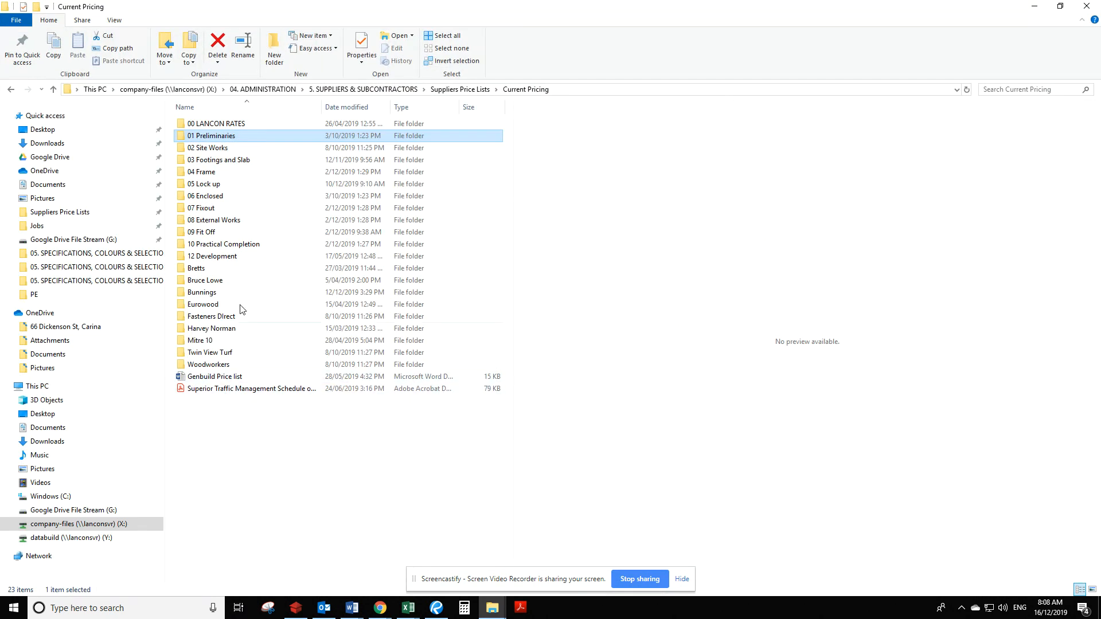
left_click(239, 269)
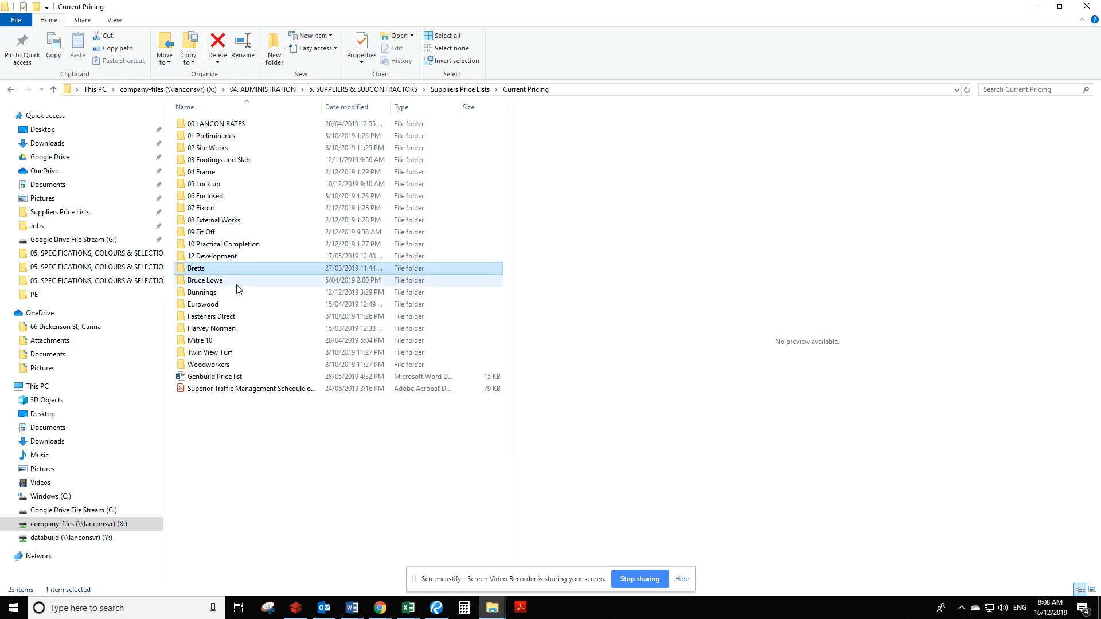
left_click(244, 291)
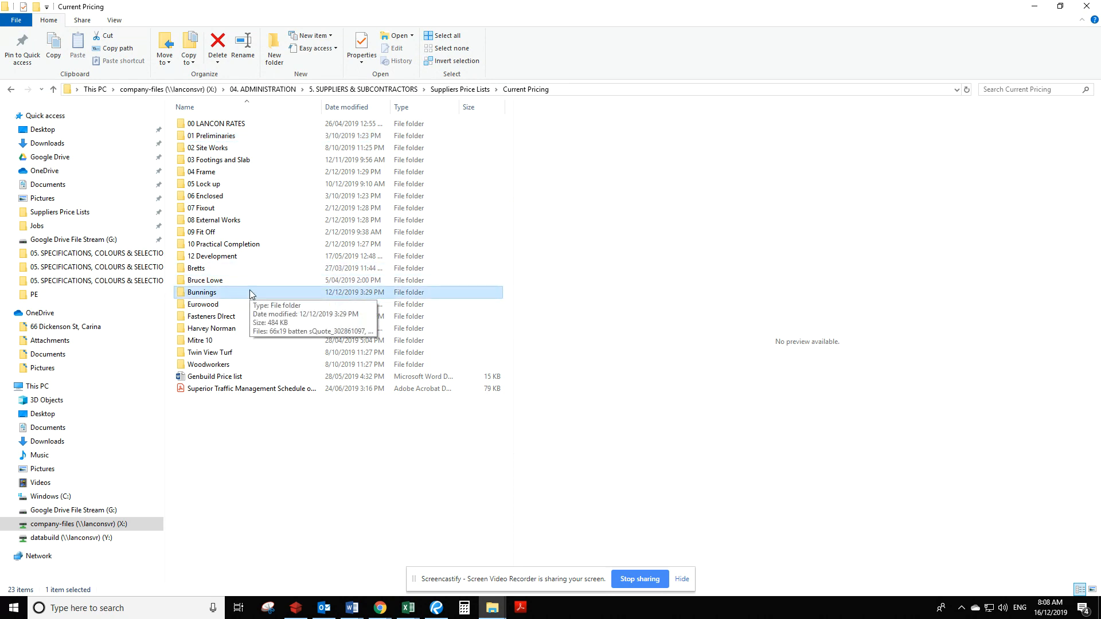
double_click(249, 292)
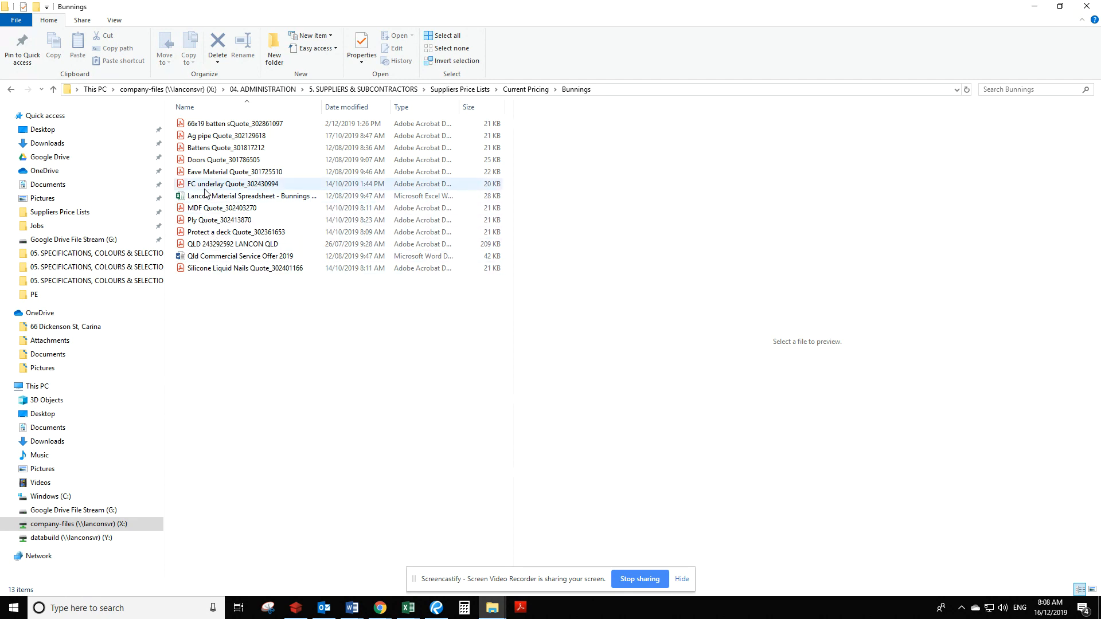
Preview the Bunnings Ag pipe quote, examine its itemised rates and return to the catalogue.
left_click(222, 140)
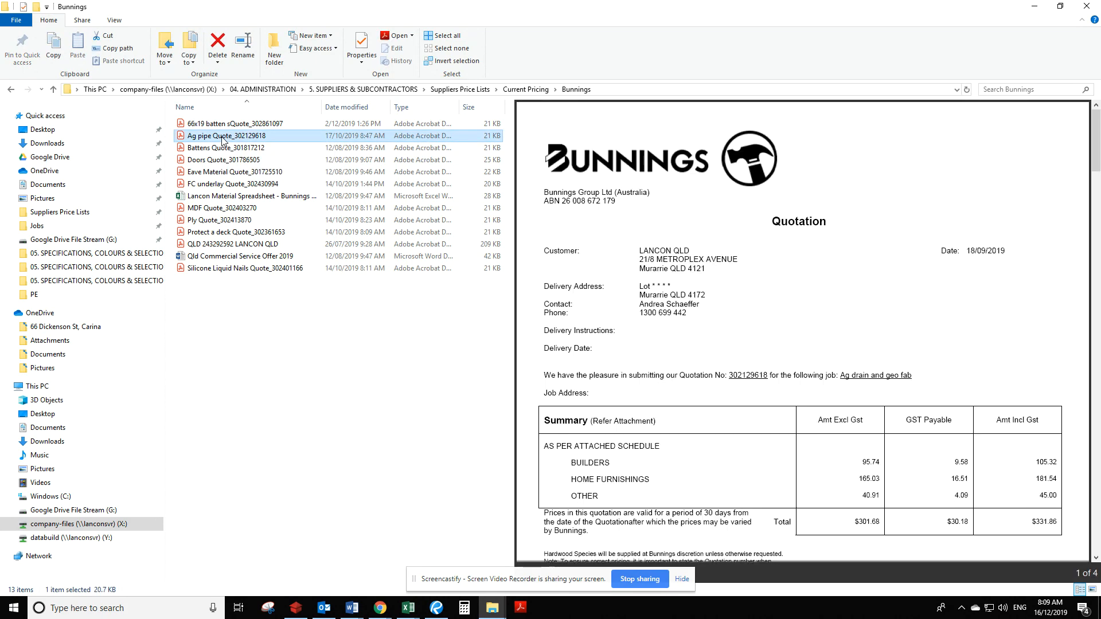
scroll(797, 387, "down", 10)
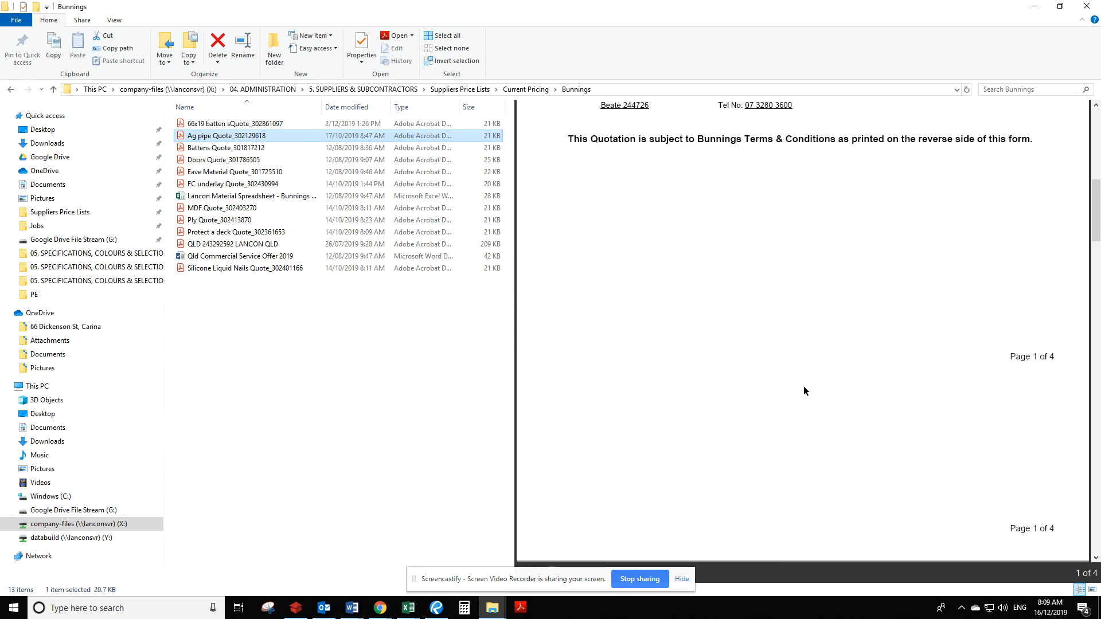
scroll(804, 387, "down", 6)
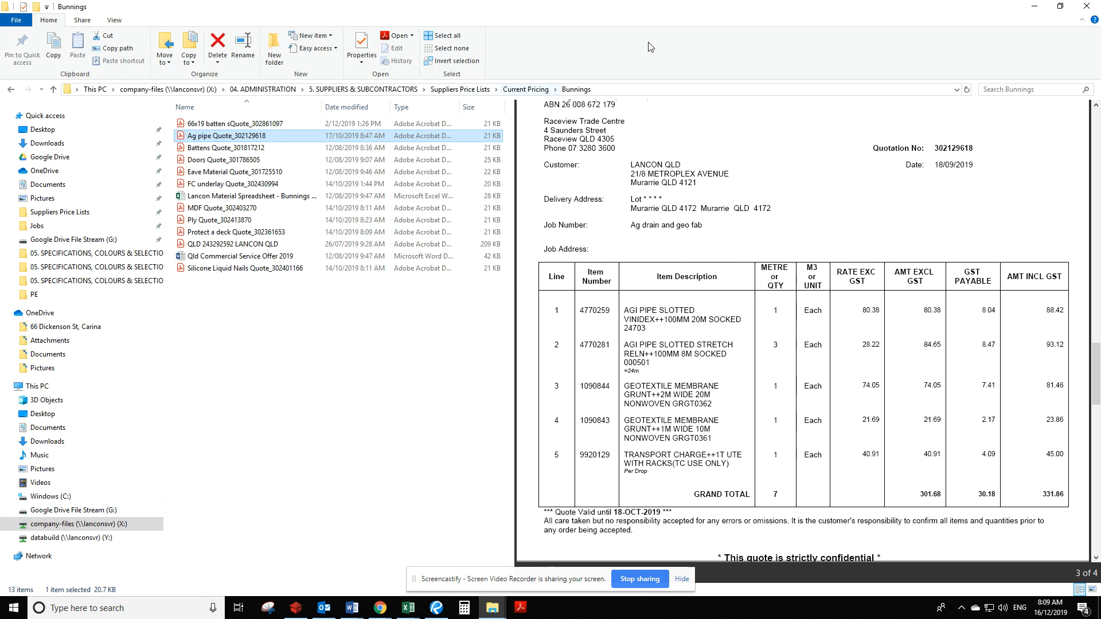
left_click(1031, 5)
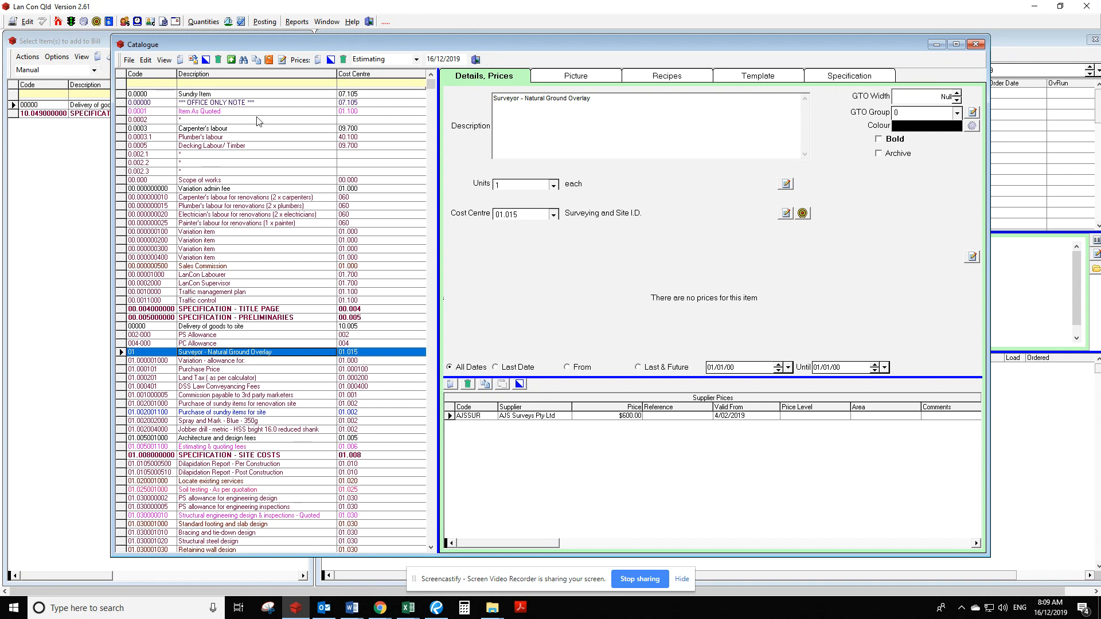
Close the catalogue, filter the bill items by the description "survey" and open Surveyor - Natural Ground Overlay for editing.
left_click(479, 60)
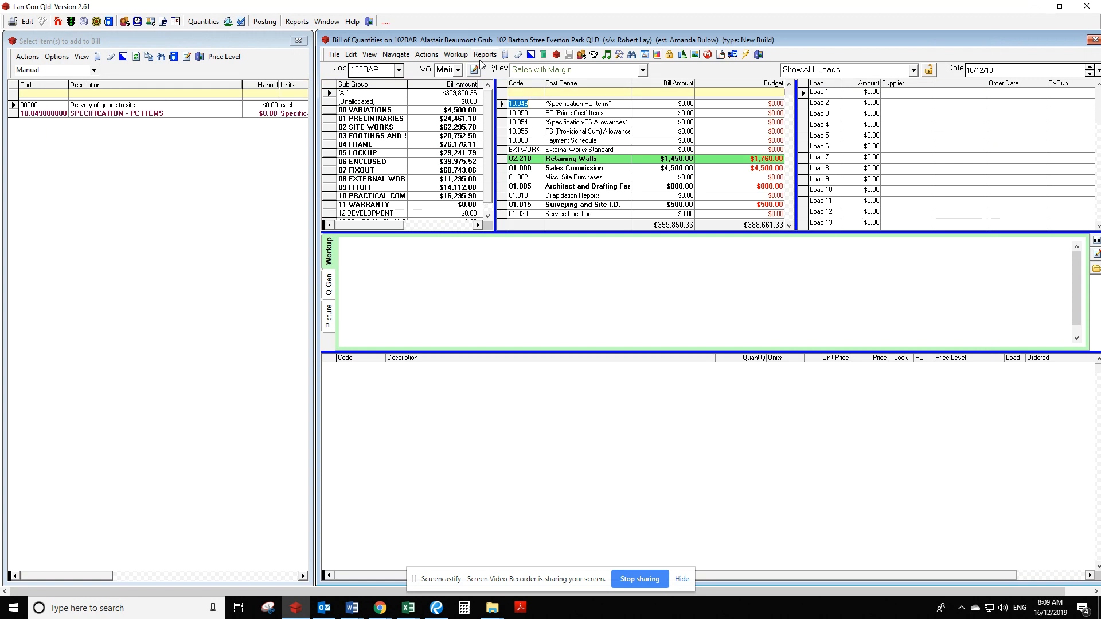
left_click(111, 57)
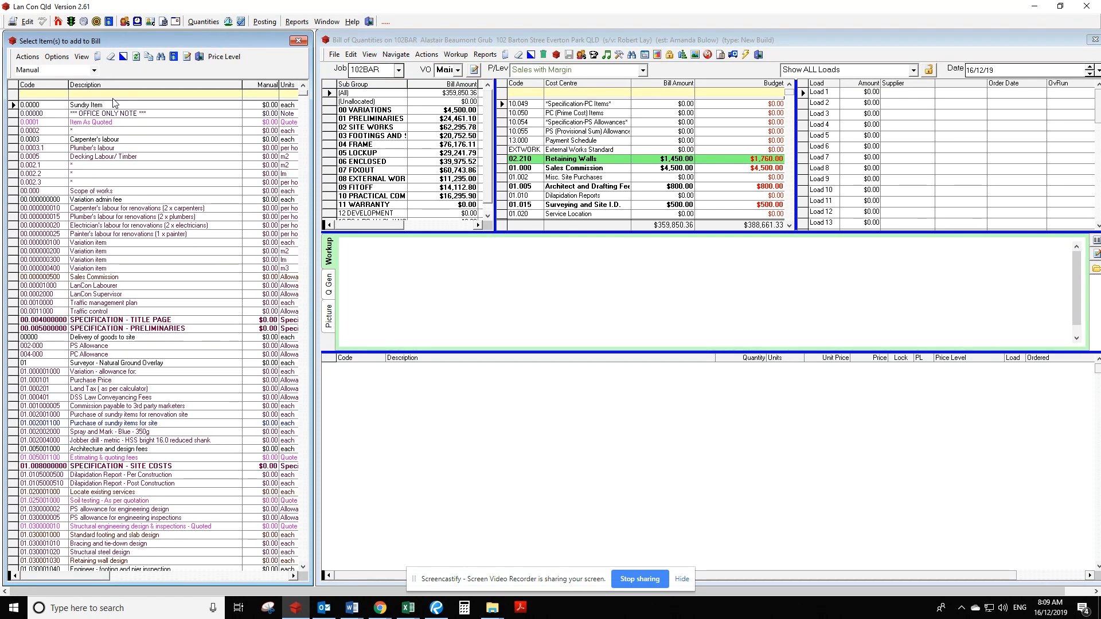
key("Return")
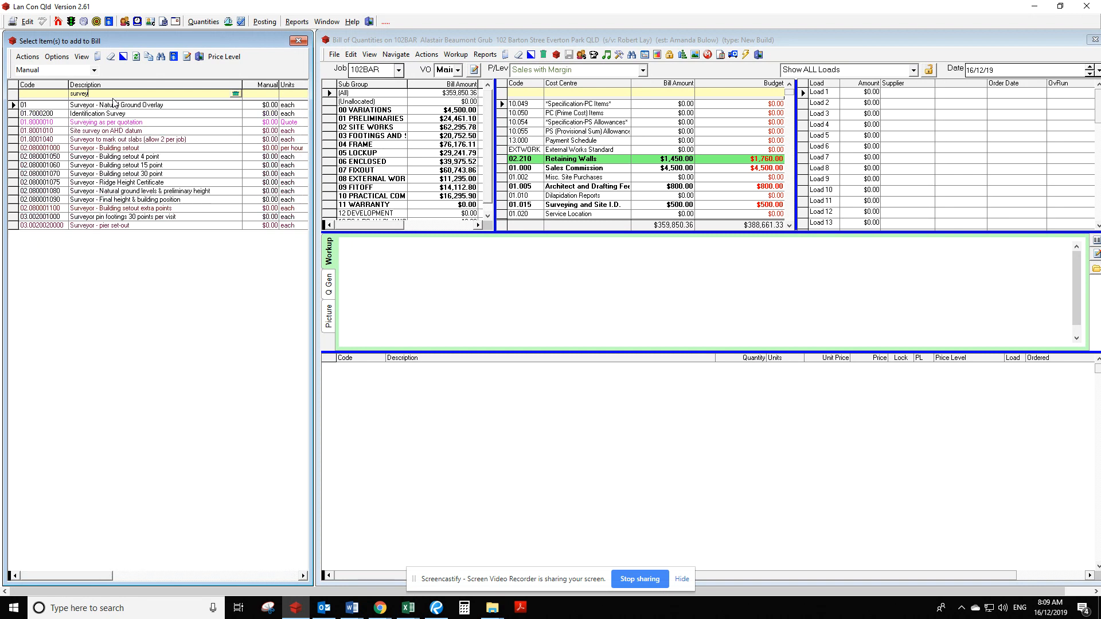
left_click(142, 109)
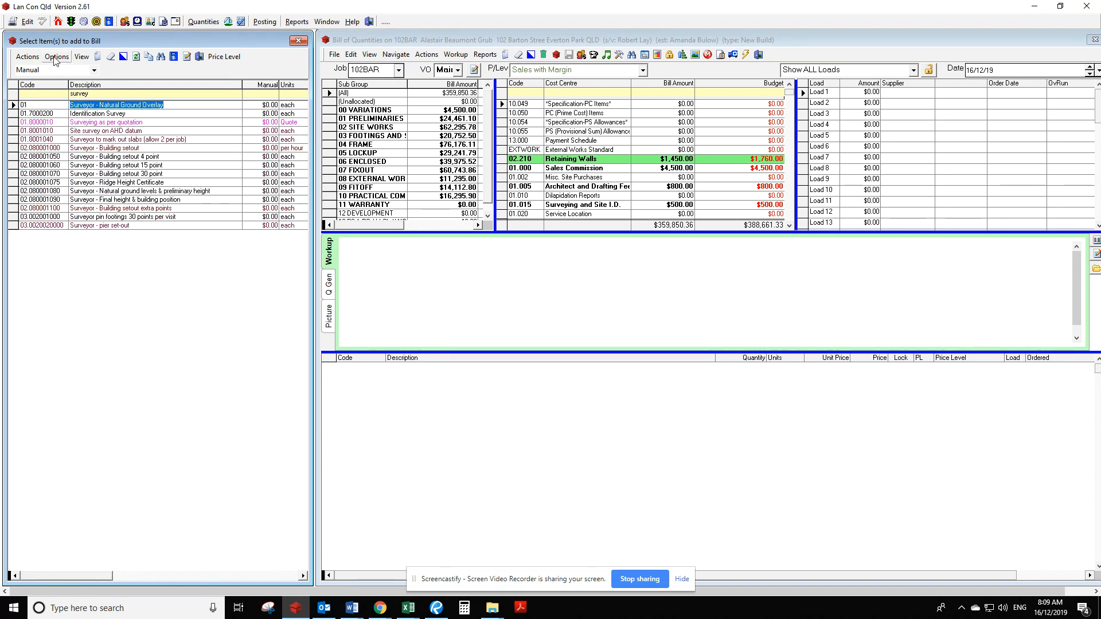
left_click(29, 57)
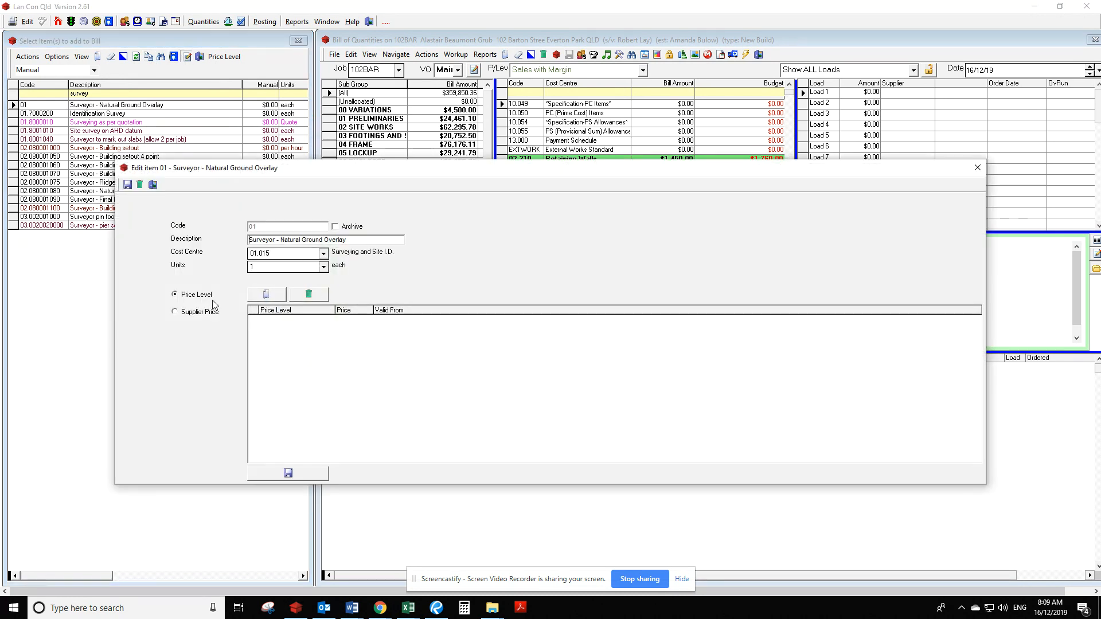
Add an Estimating price level of $600 valid from 16/12/2019 to the surveyor item and save it.
left_click(276, 296)
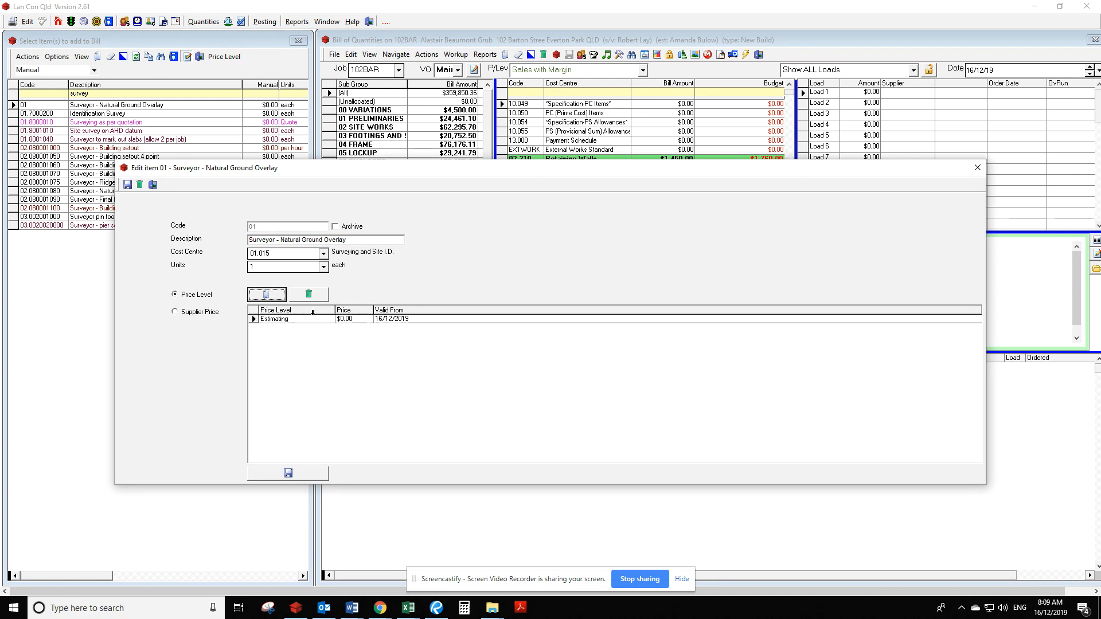
left_click(356, 319)
type("600")
key("Tab")
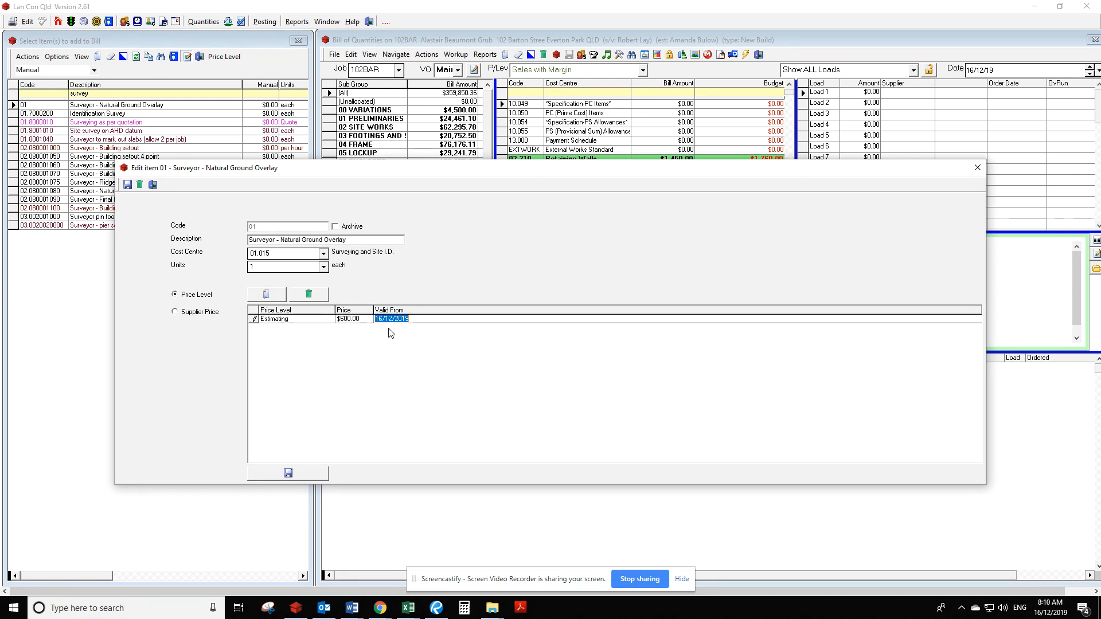
left_click(304, 479)
left_click(308, 321)
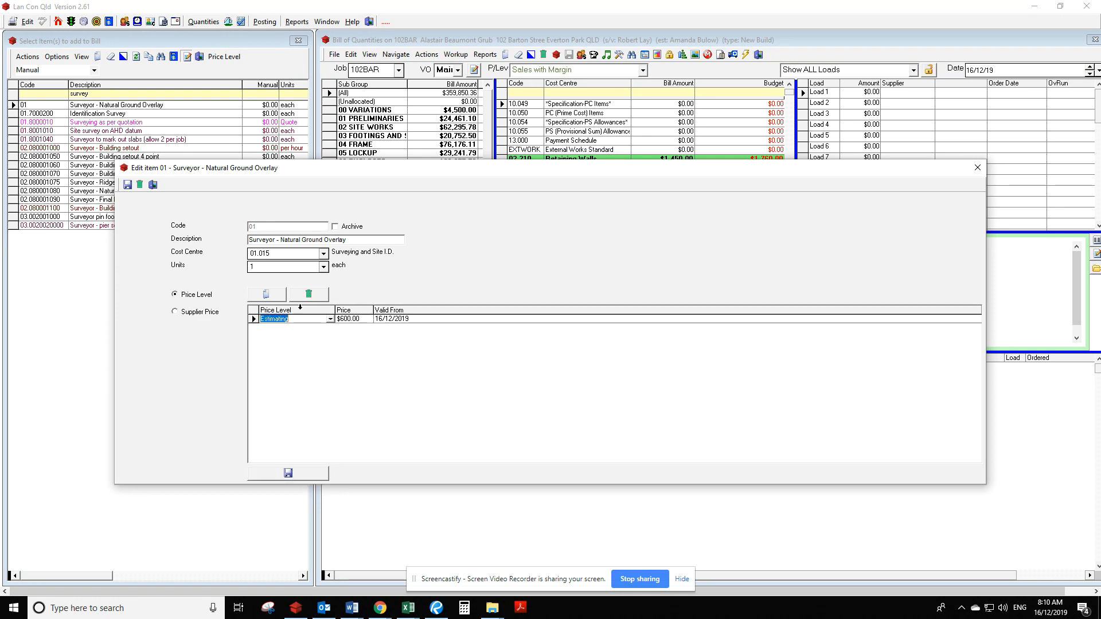
left_click(140, 184)
key("Tab")
key("Return")
Close the item editor and review the catalogue's price levels for Electrician's labour for renovations (2 x electricians) and the items further down.
left_click(153, 184)
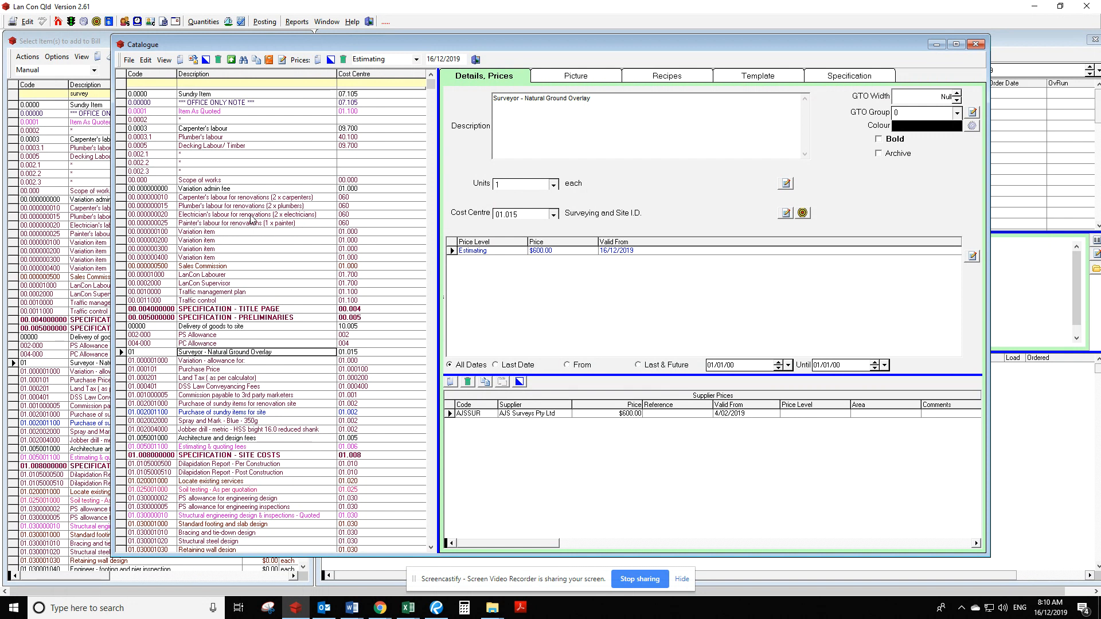
left_click(138, 215)
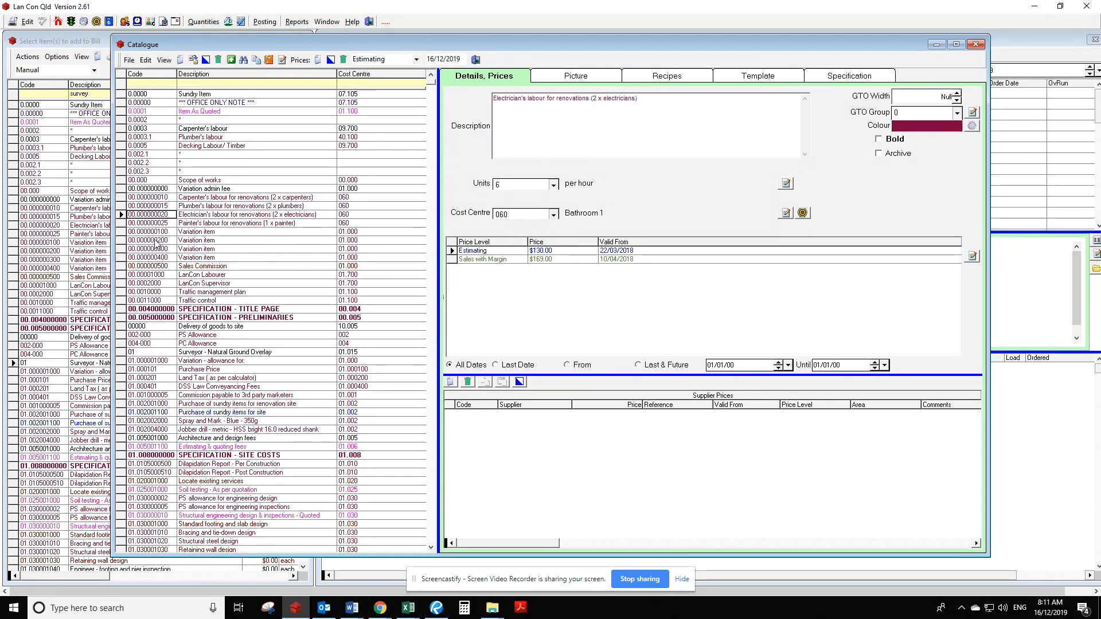
scroll(248, 455, "down", 3)
scroll(248, 455, "down", 4)
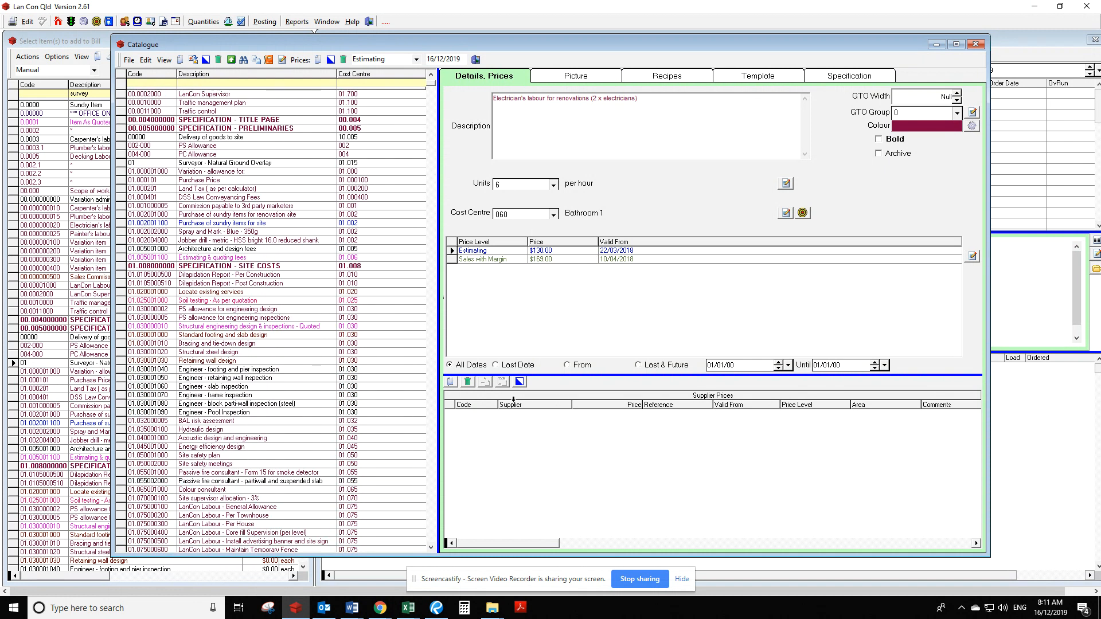